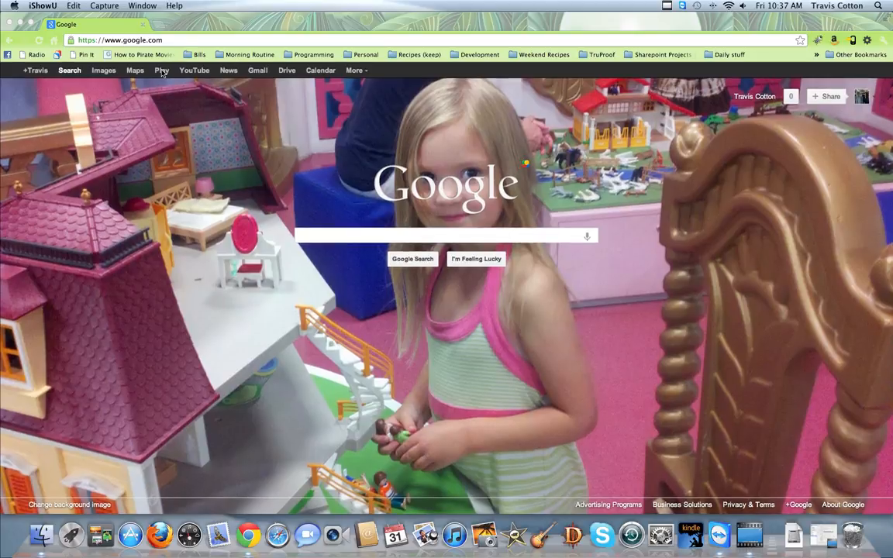
Step: Search Google for "student" and switch to the image results
left_click(183, 41)
type("student")
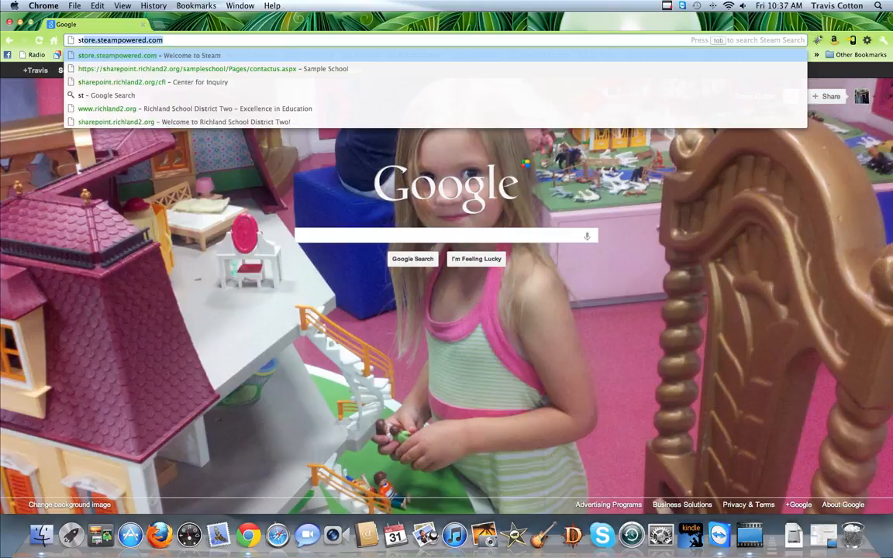
key("Return")
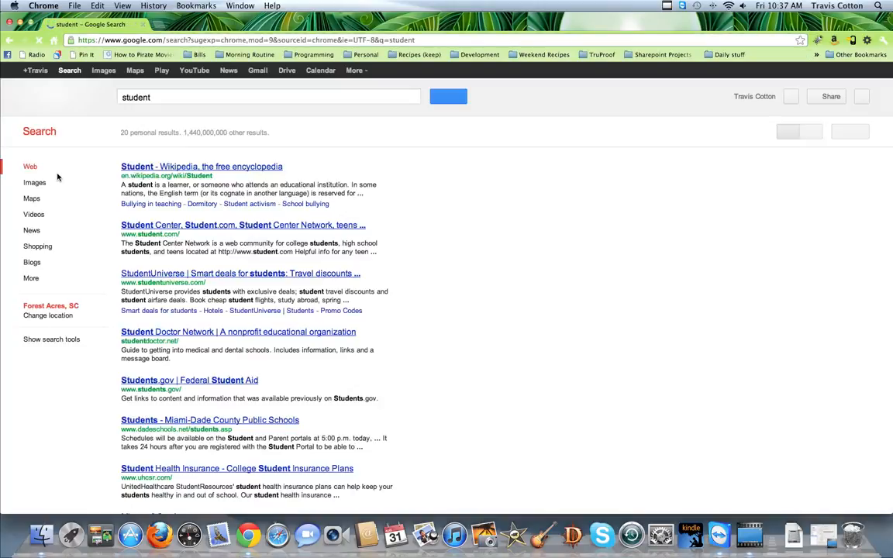
left_click(44, 184)
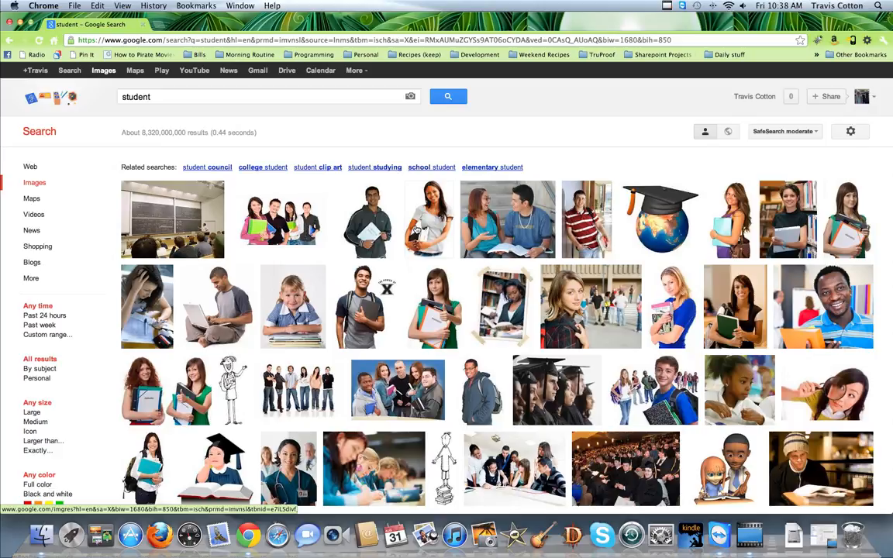
Step: Look through the student image results and their previews, sizes and source sites for a suitable photo
mouse_move(306, 220)
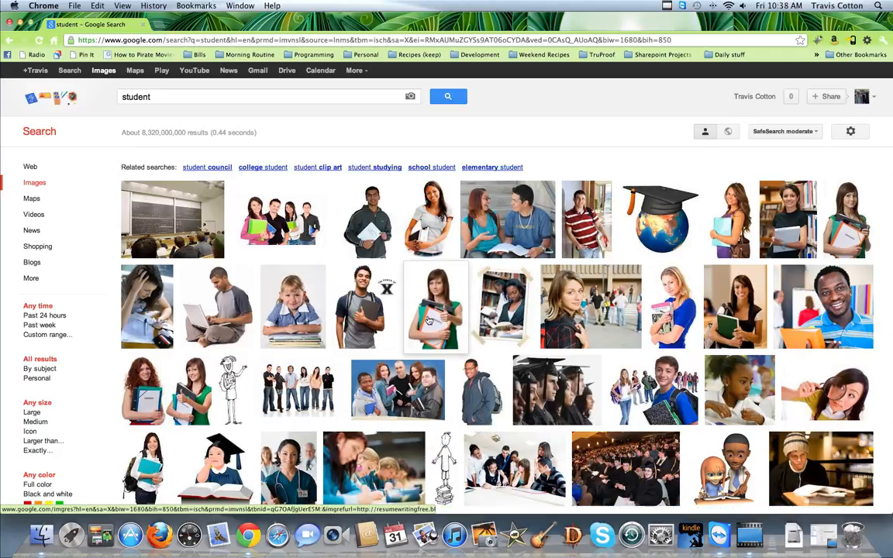
mouse_move(428, 321)
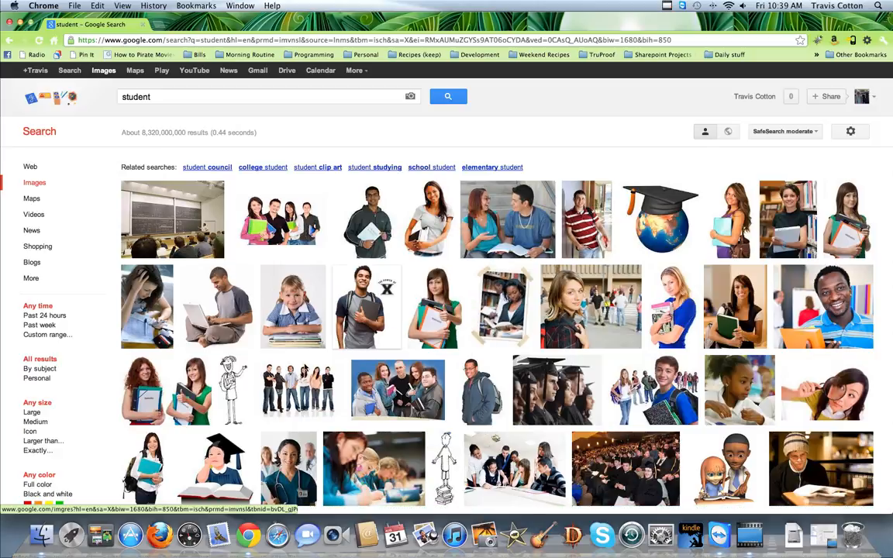
mouse_move(297, 377)
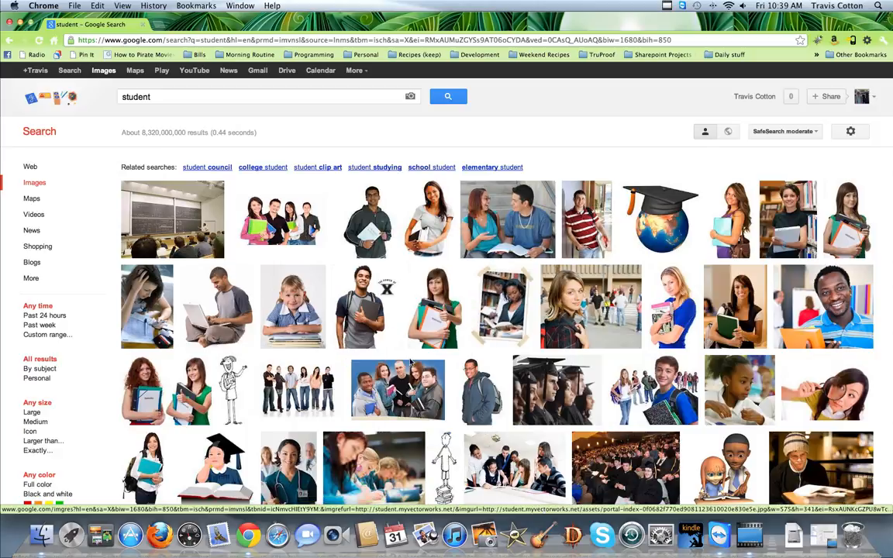
scroll(515, 340, "down", 3)
scroll(515, 341, "down", 3)
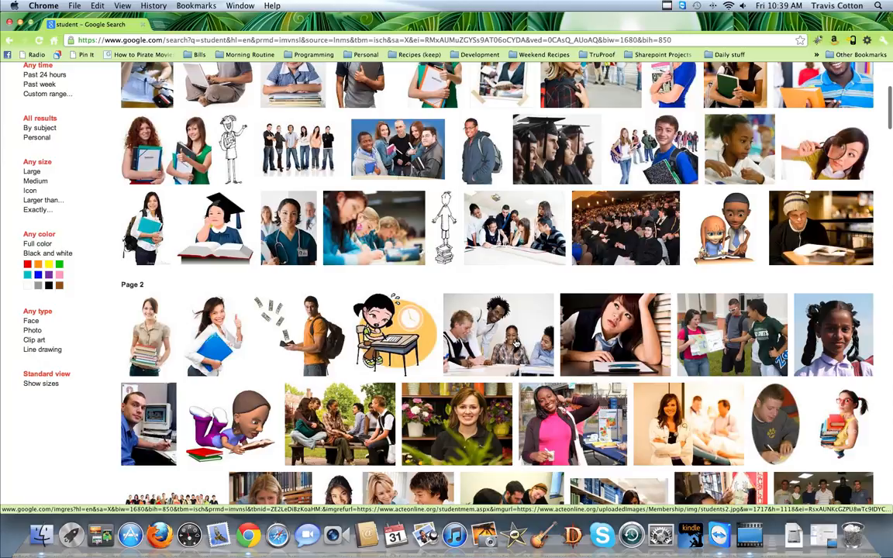
mouse_move(434, 220)
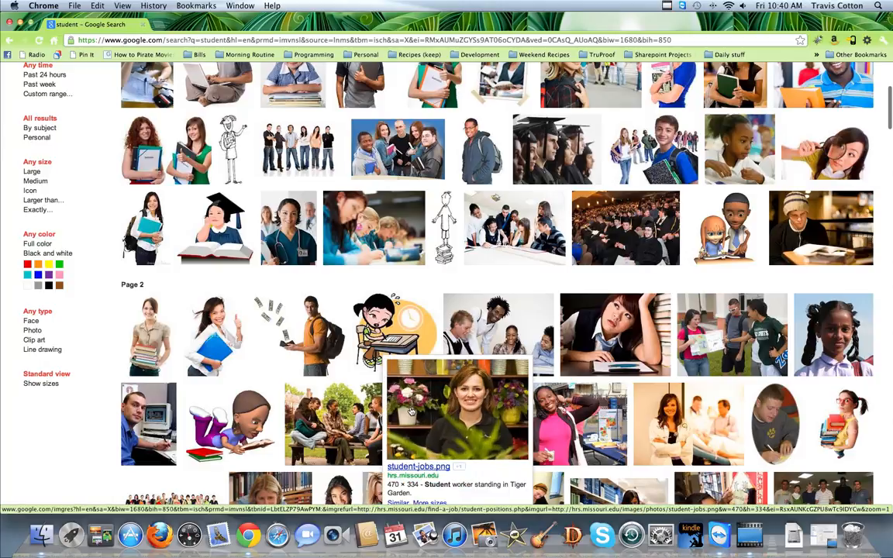
mouse_move(347, 416)
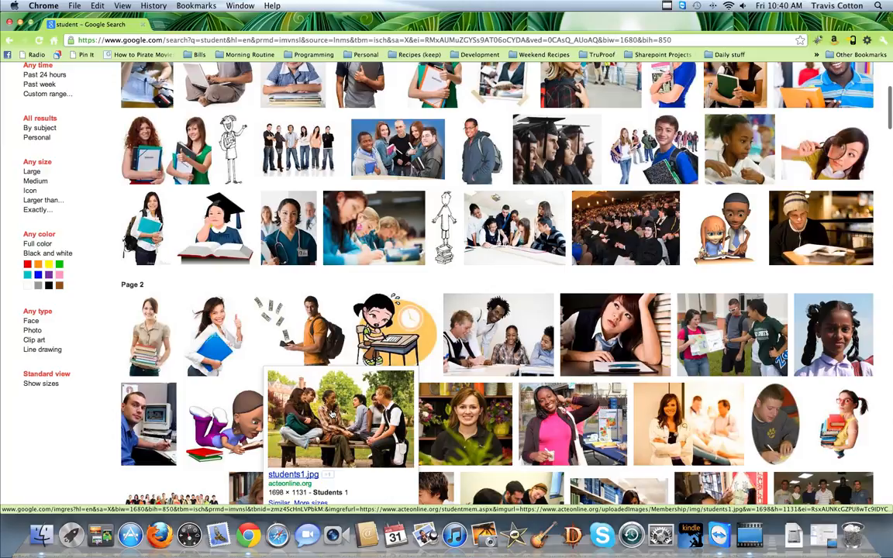
mouse_move(475, 420)
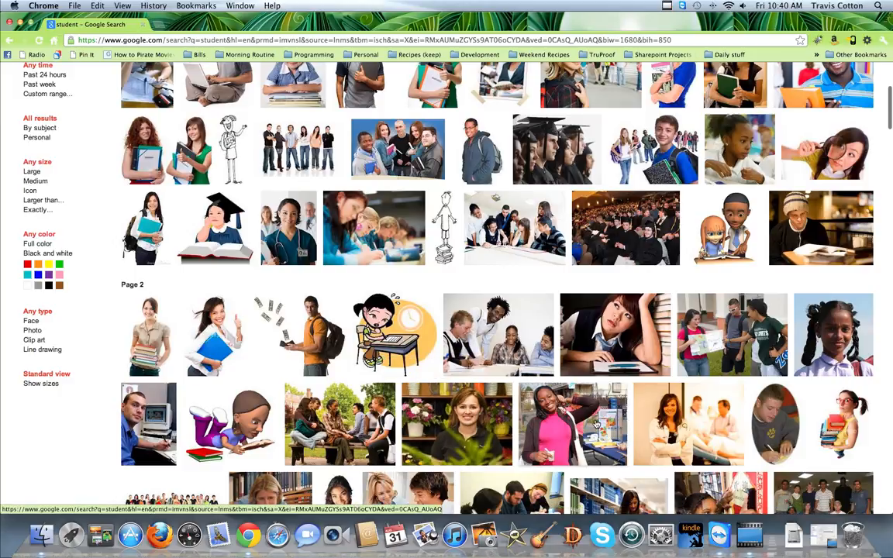
mouse_move(597, 425)
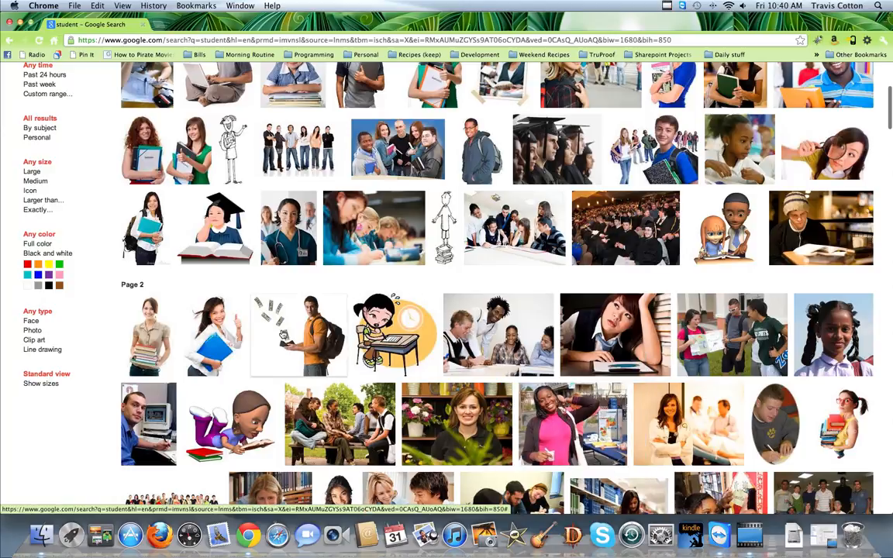
mouse_move(589, 353)
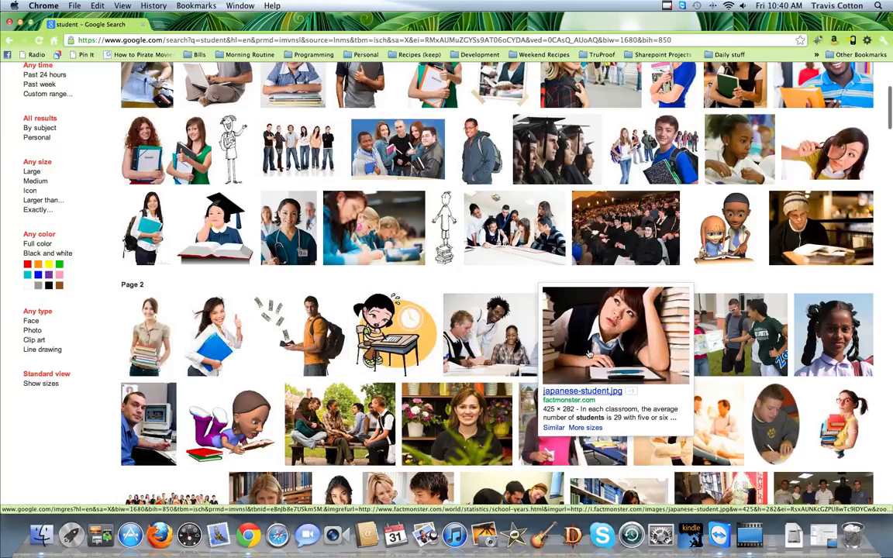
scroll(589, 354, "up", 3)
mouse_move(843, 268)
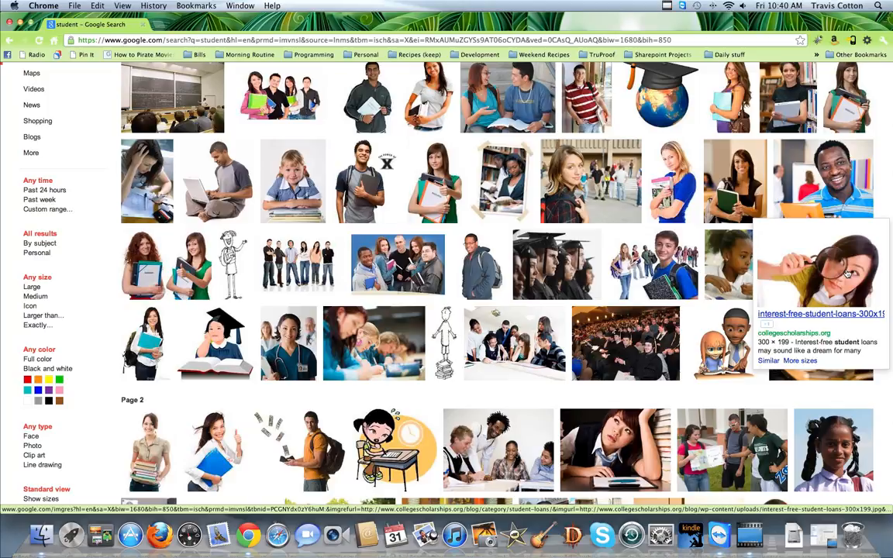
scroll(622, 341, "down", 3)
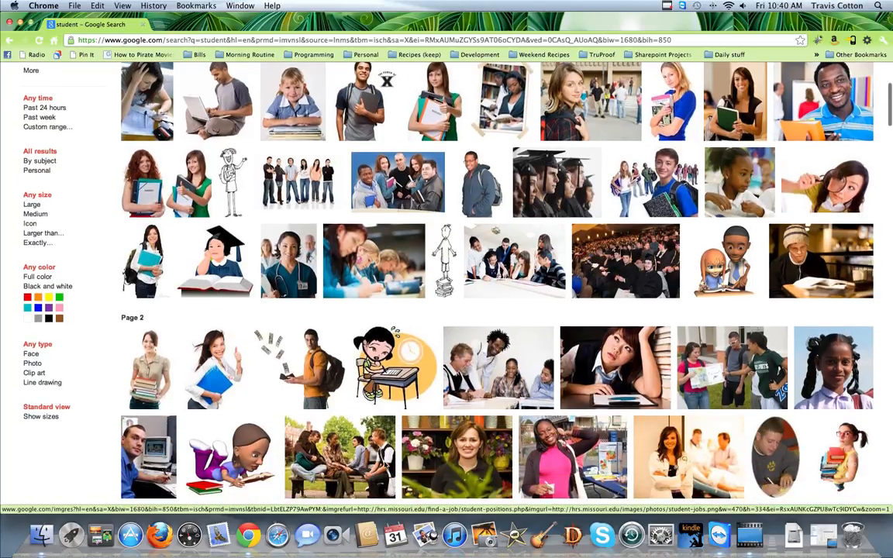
scroll(339, 289, "down", 5)
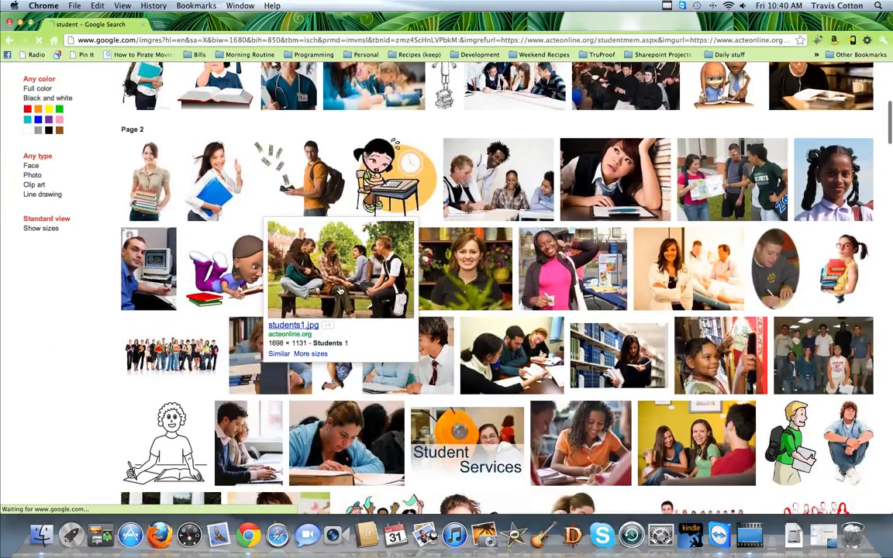
Step: Open the acteonline.org photo of students on a park bench and save it to the Desktop as students1, replacing the existing file
left_click(338, 289)
right_click(382, 287)
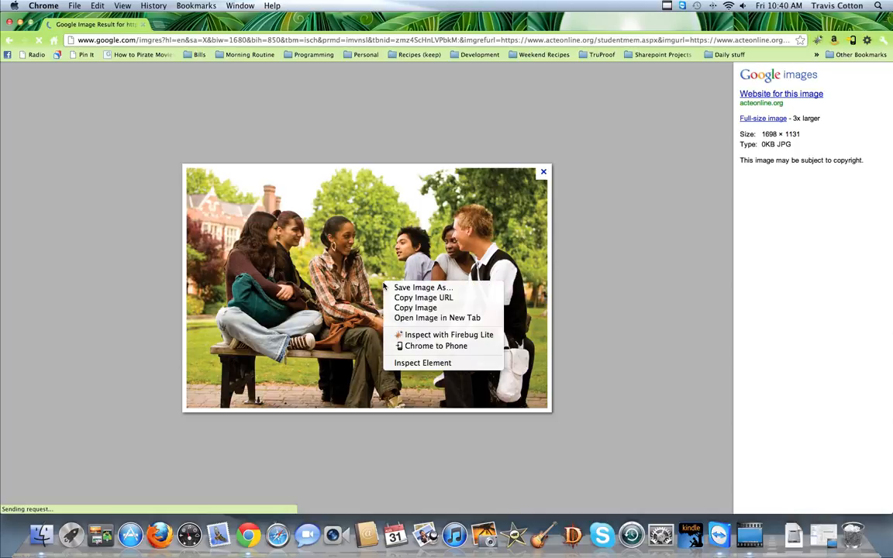
left_click(400, 289)
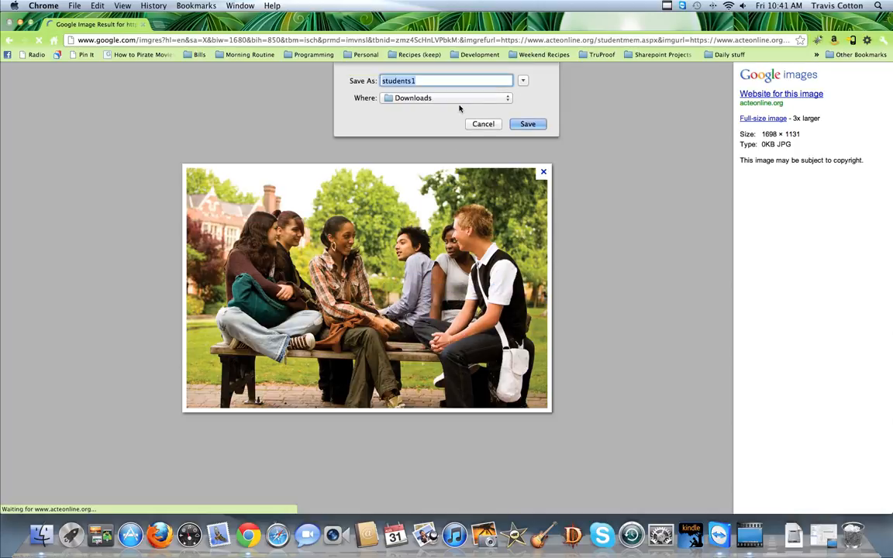
left_click(418, 99)
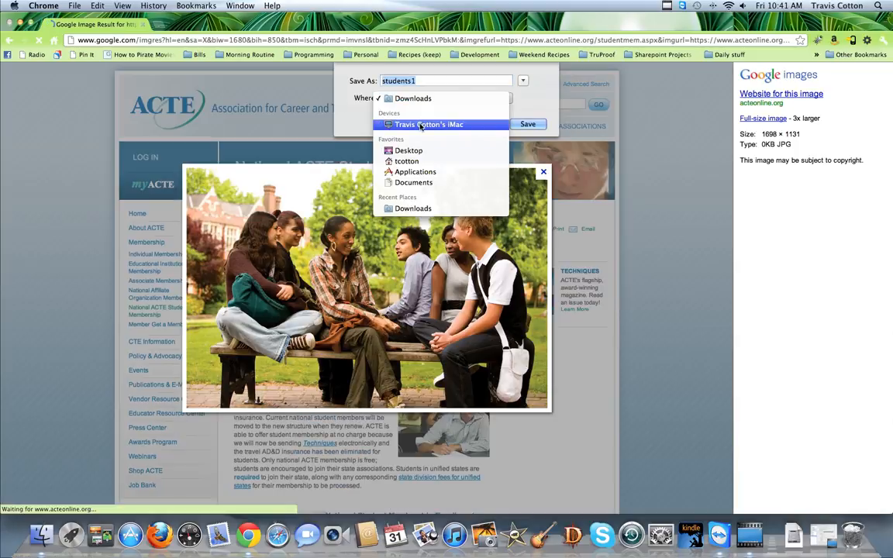
left_click(421, 126)
left_click(418, 99)
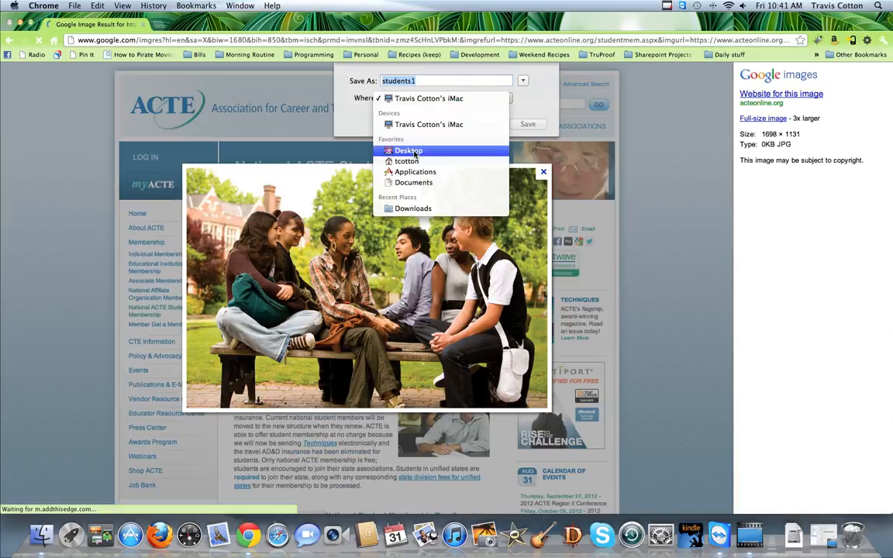
left_click(414, 152)
left_click(526, 125)
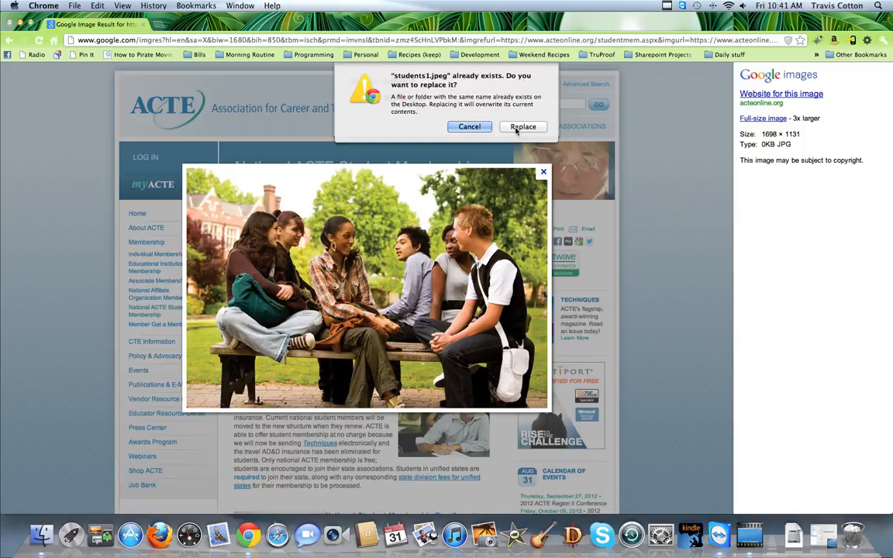
left_click(520, 126)
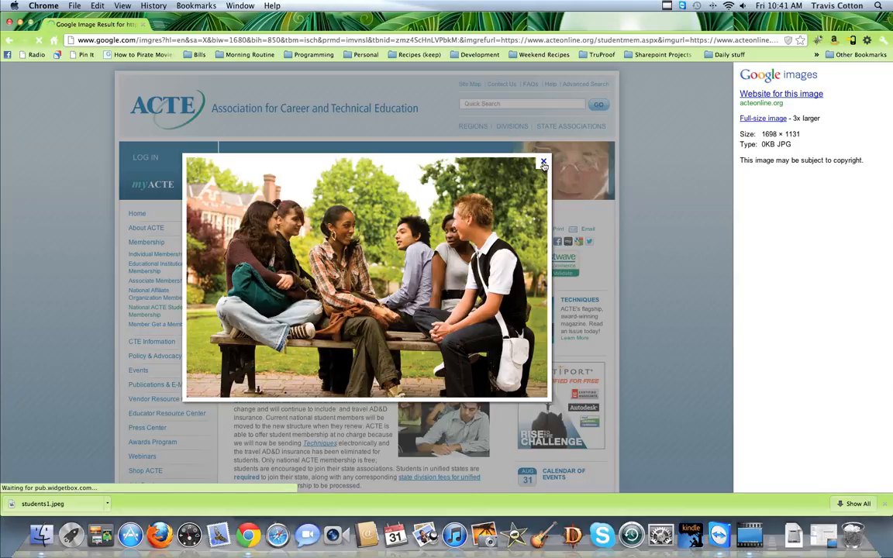
Step: Close the enlarged photo and check the desktop for the saved students1.jpeg, returning to the browser without its download bar
left_click(543, 163)
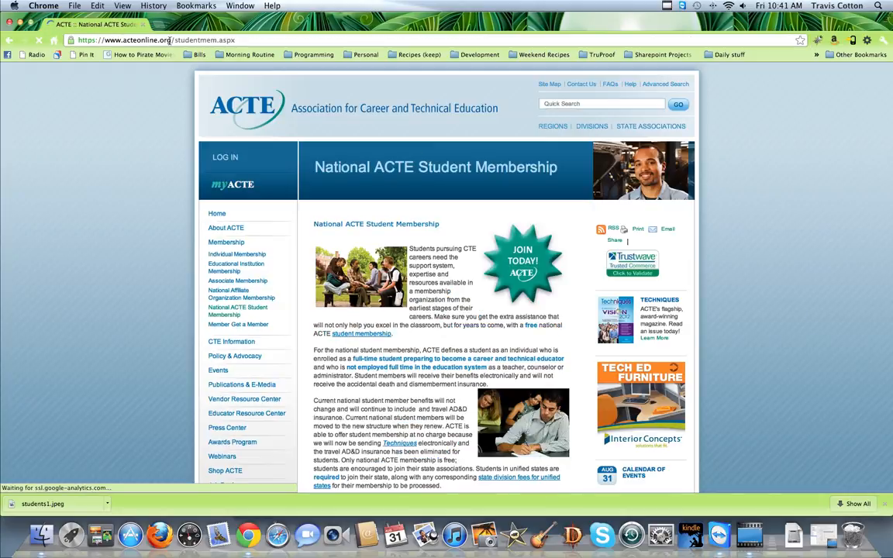
left_click(20, 22)
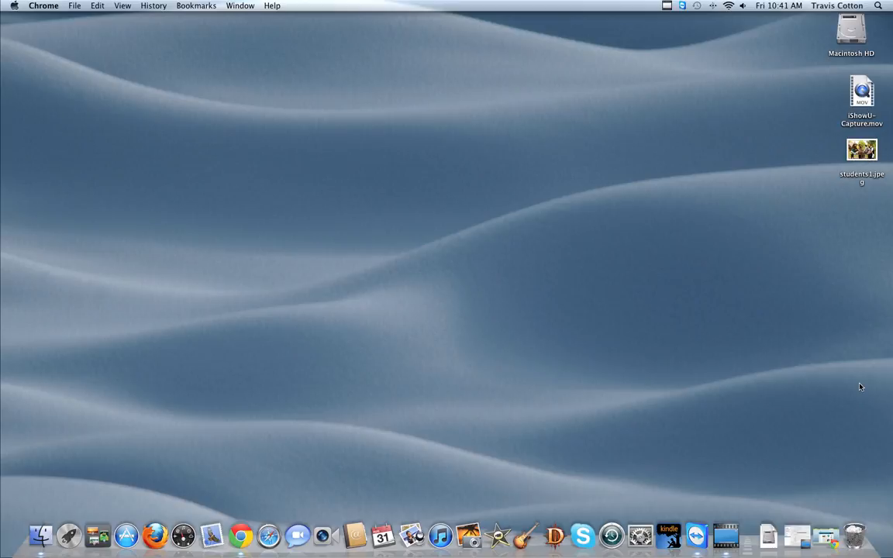
left_click(825, 537)
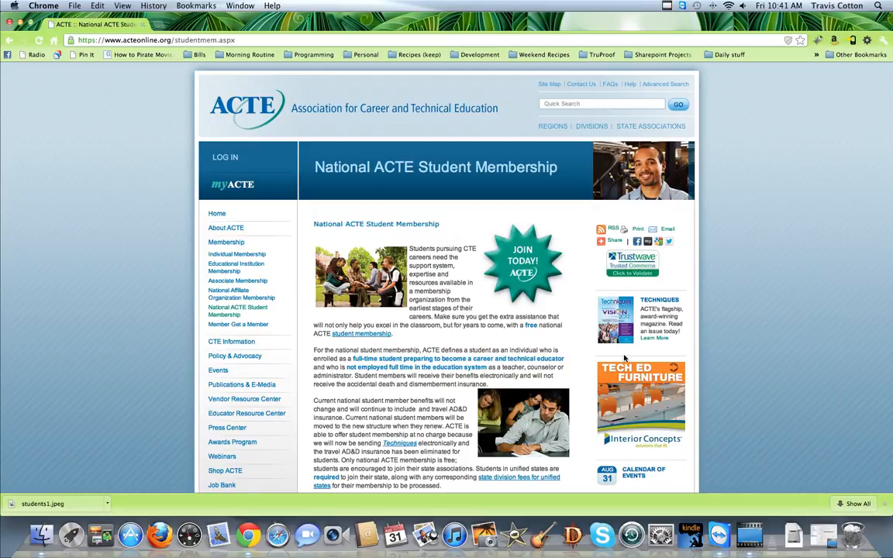
left_click(884, 504)
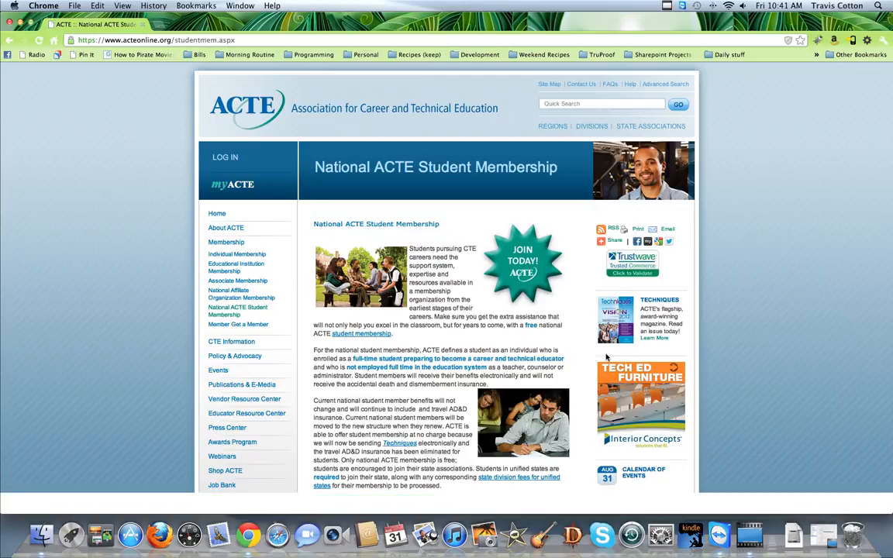
Step: Go to the picmonkey.com website
left_click(254, 41)
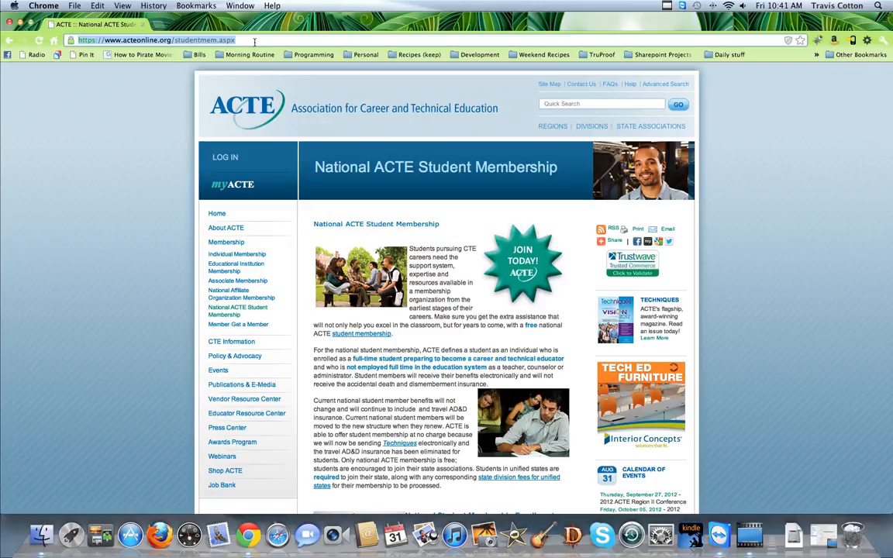
type("picmonk")
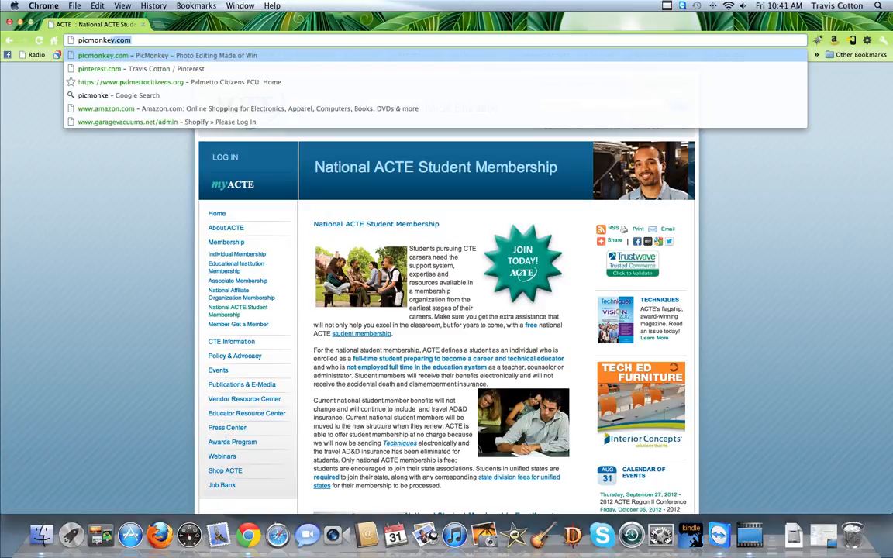
type("ey.com")
key("Return")
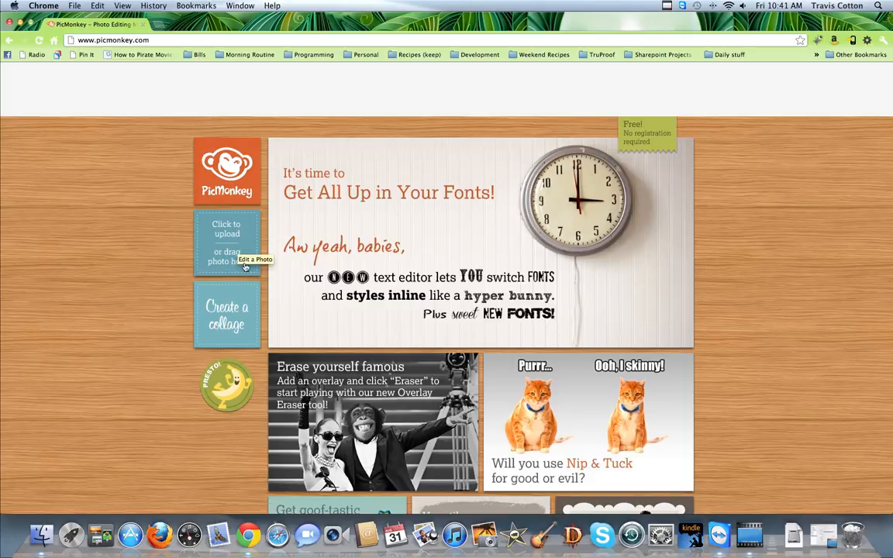
Step: Upload students1.jpeg from the Desktop into the PicMonkey photo editor
left_click(221, 254)
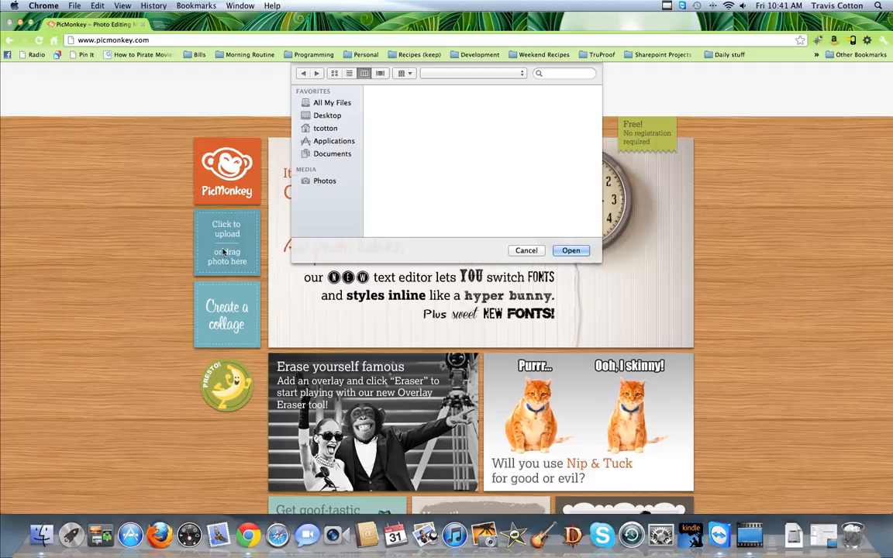
left_click(335, 115)
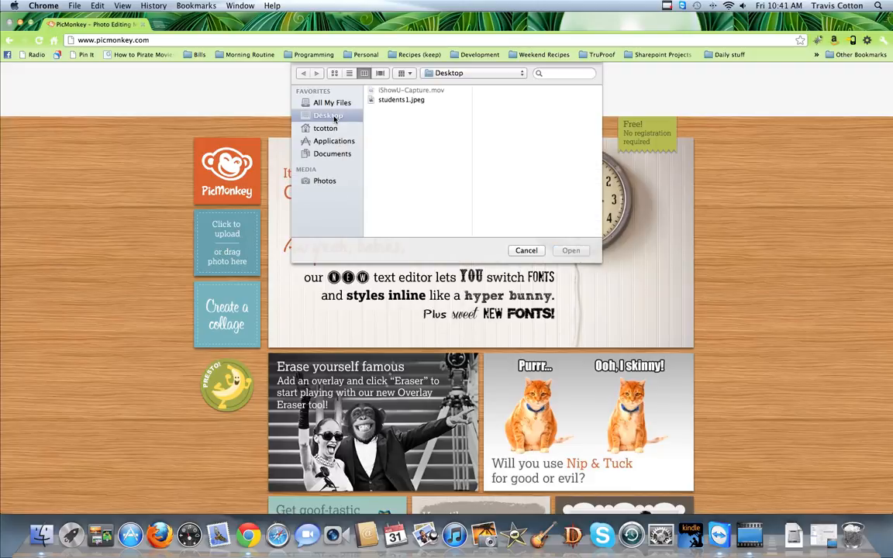
left_click(395, 100)
left_click(573, 250)
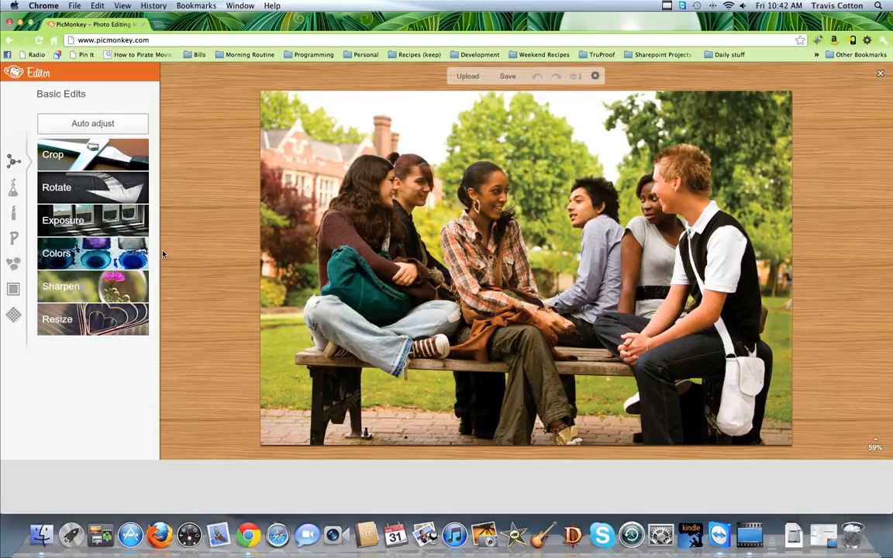
Step: Auto-adjust the photo and resize it to 800 x 533 pixels with proportions kept
left_click(95, 126)
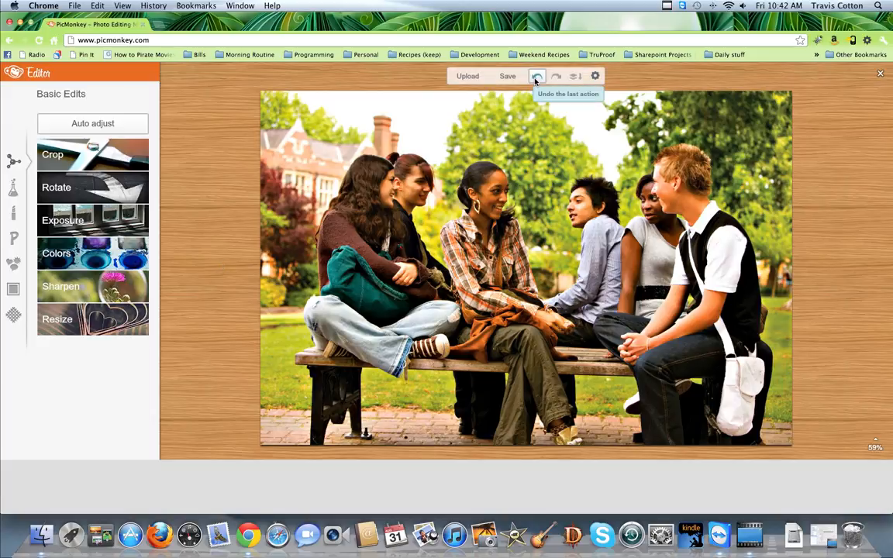
left_click(101, 326)
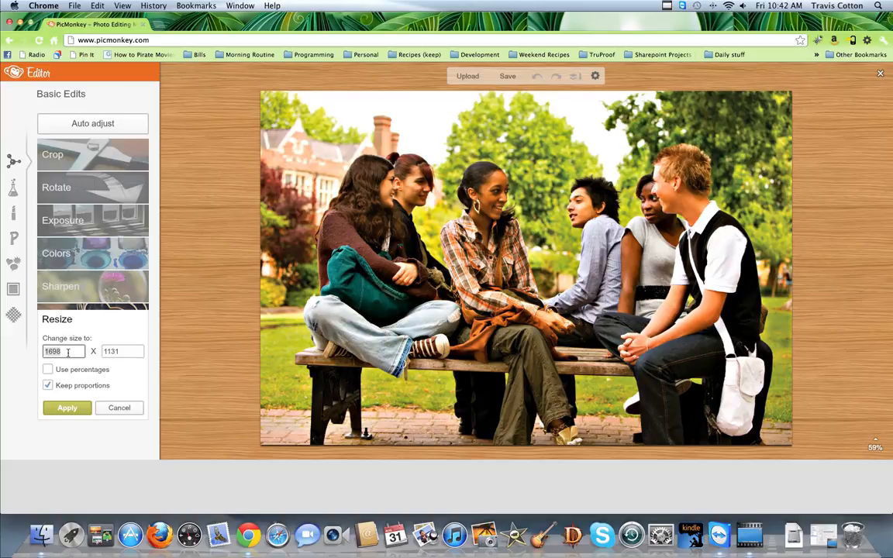
type("800")
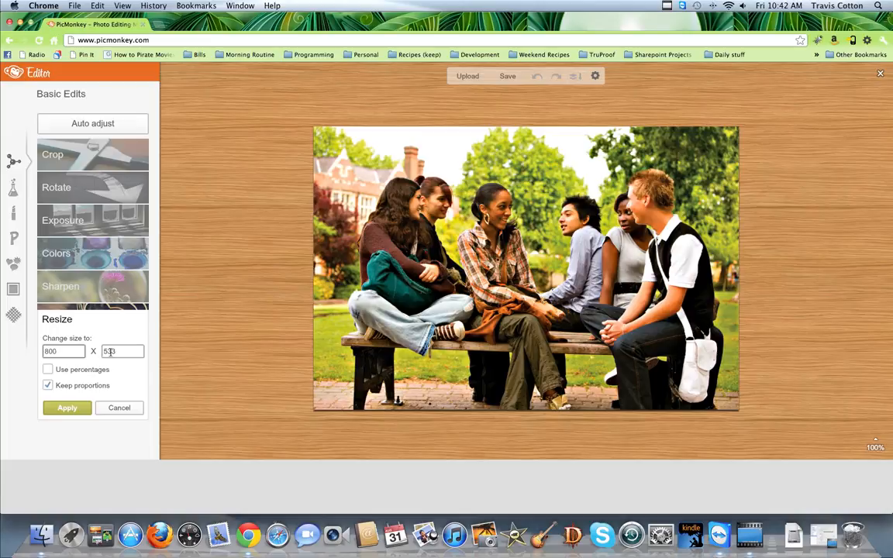
left_click(66, 408)
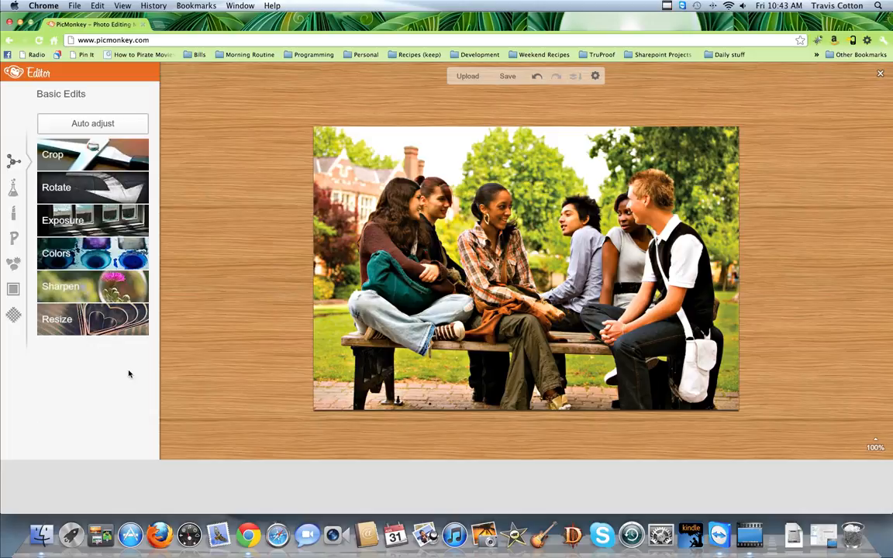
Step: Crop the photo to 800 x 312 pixels without fixed proportions, shifting the crop area slightly upward over the seated students
left_click(74, 162)
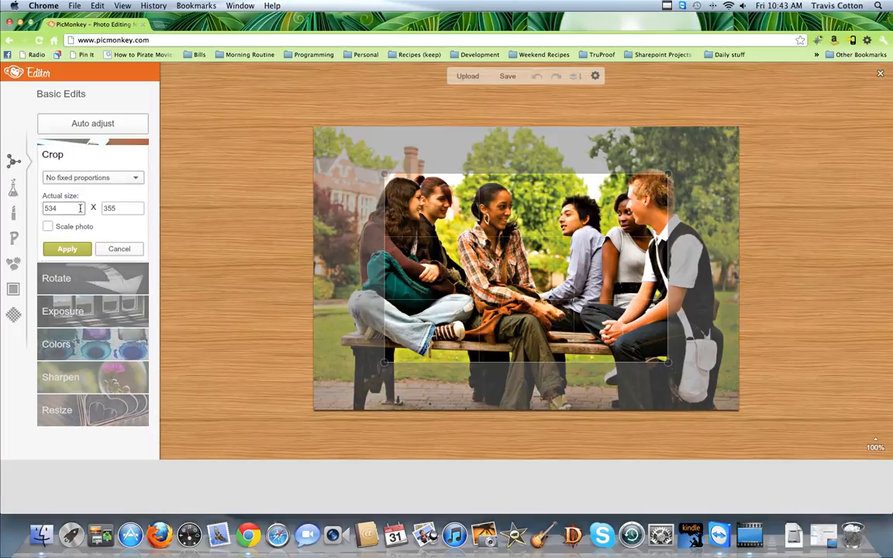
double_click(64, 209)
left_click(368, 175)
left_click_drag(368, 175, 343, 171)
double_click(65, 210)
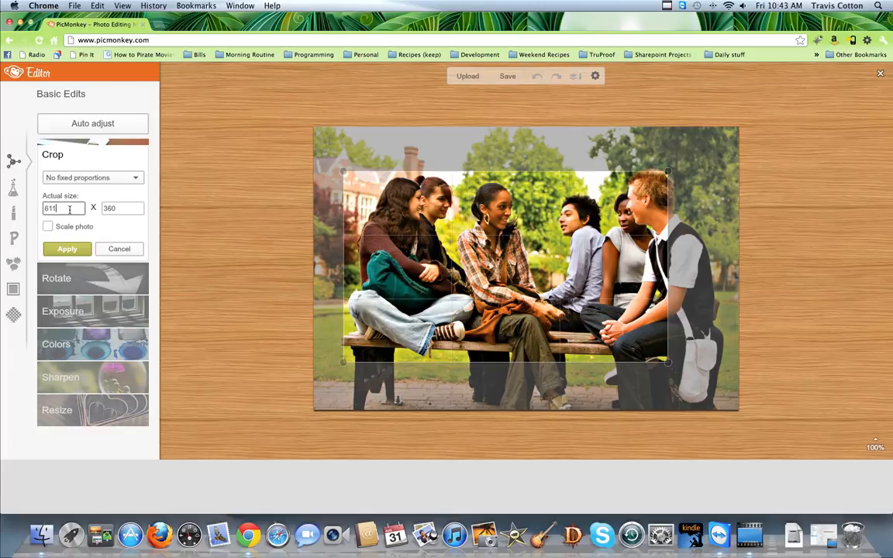
type("800")
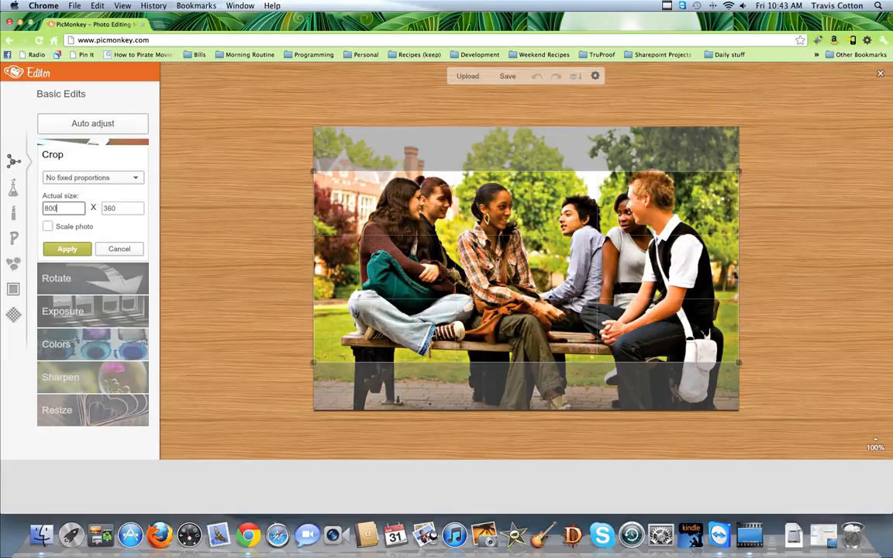
key("Tab")
type("312")
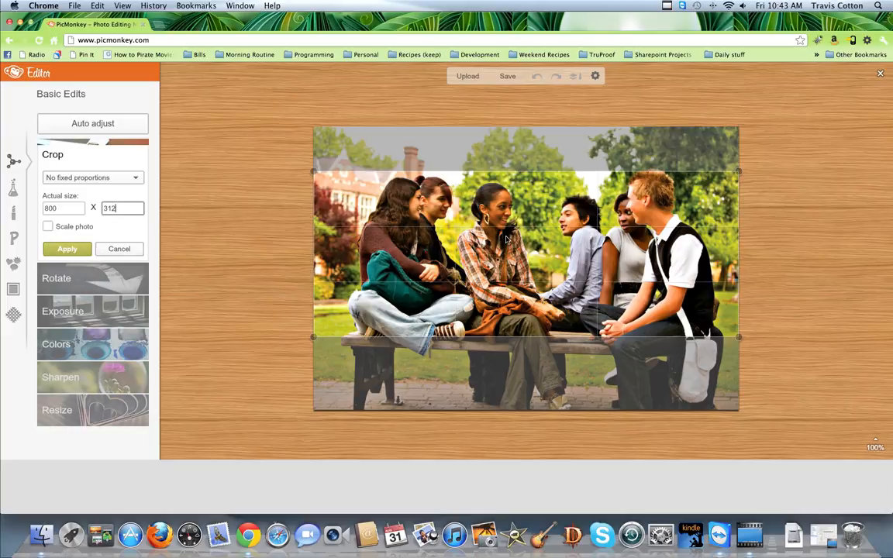
left_click_drag(520, 249, 520, 245)
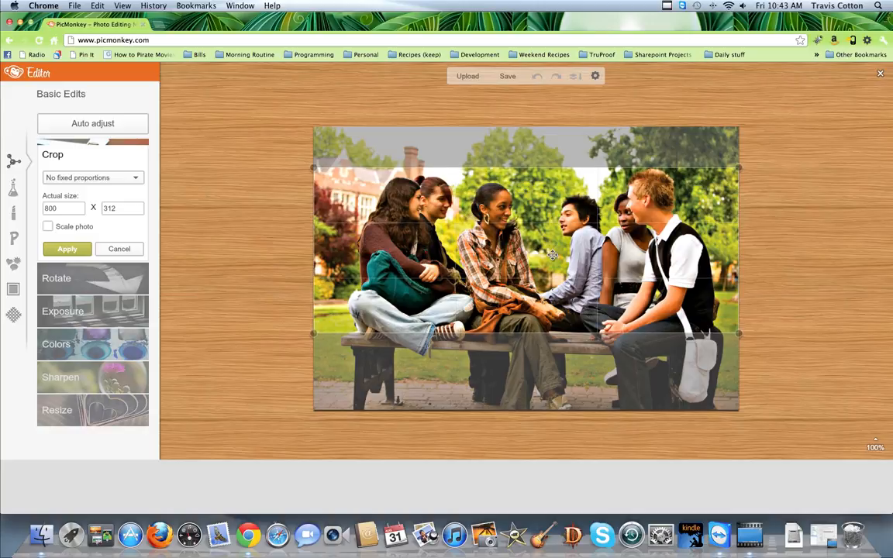
left_click(62, 249)
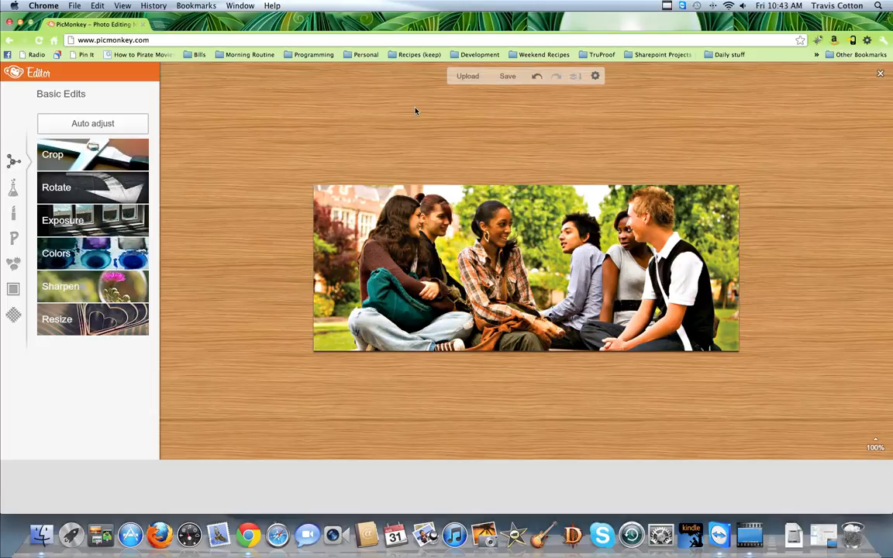
Step: Try the Mel and Ewan quality options for saving students1 as .jpg, then cancel the export and return to editing
left_click(507, 76)
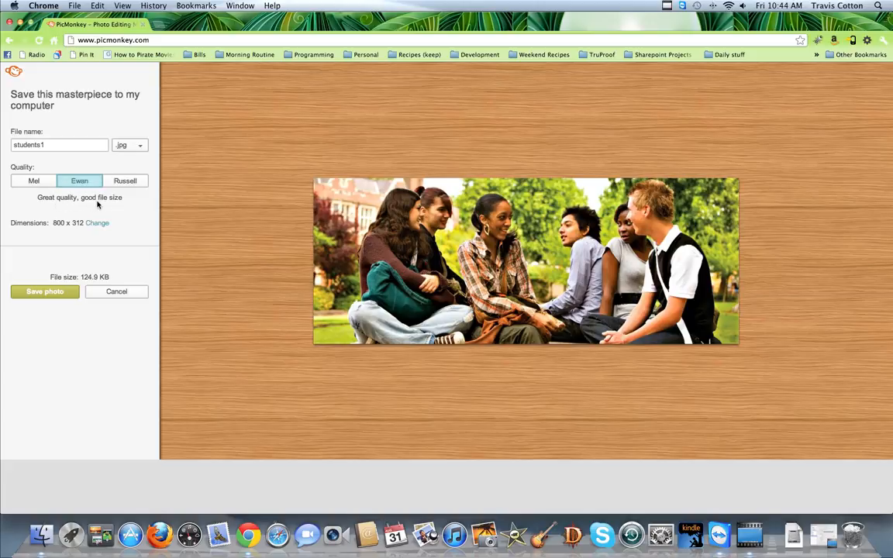
left_click(34, 182)
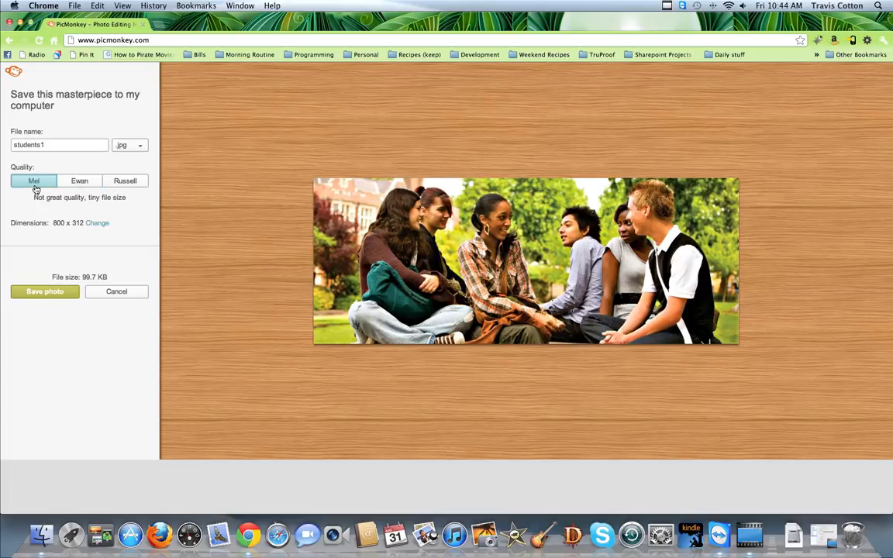
left_click(78, 180)
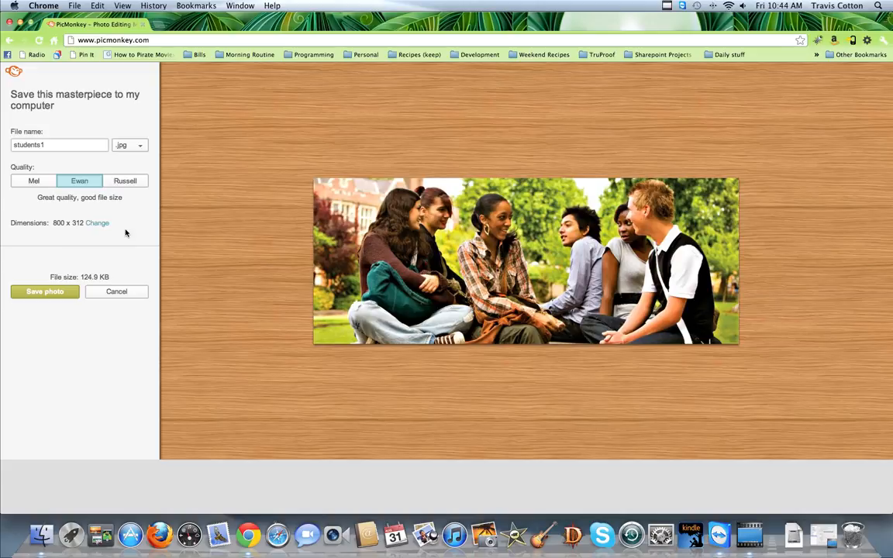
left_click(62, 298)
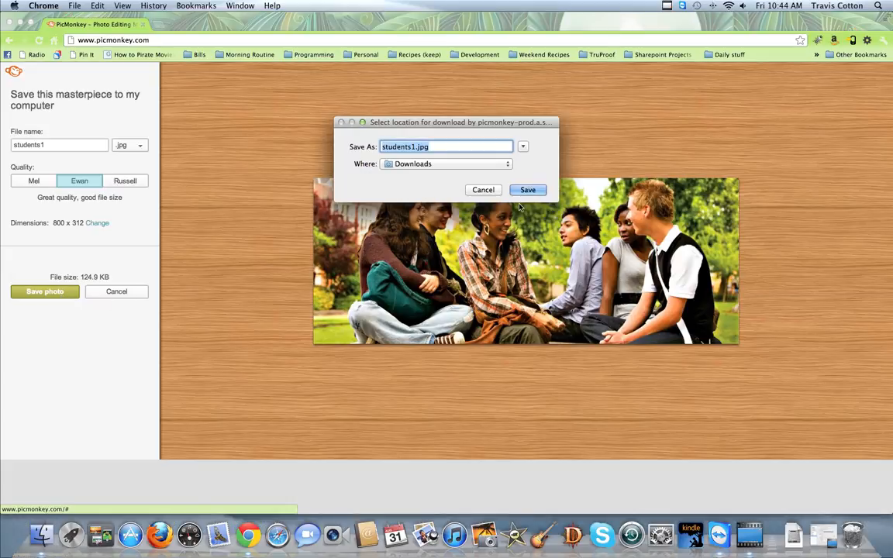
left_click(485, 190)
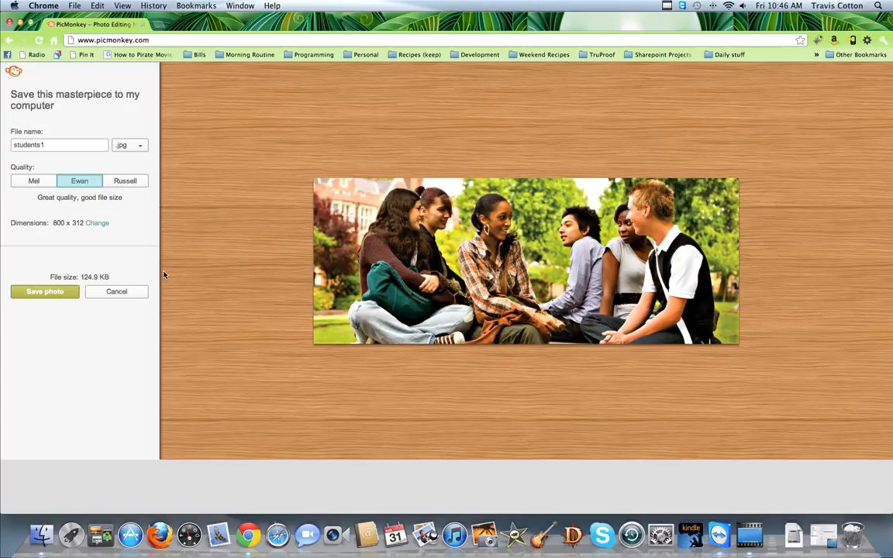
left_click(118, 293)
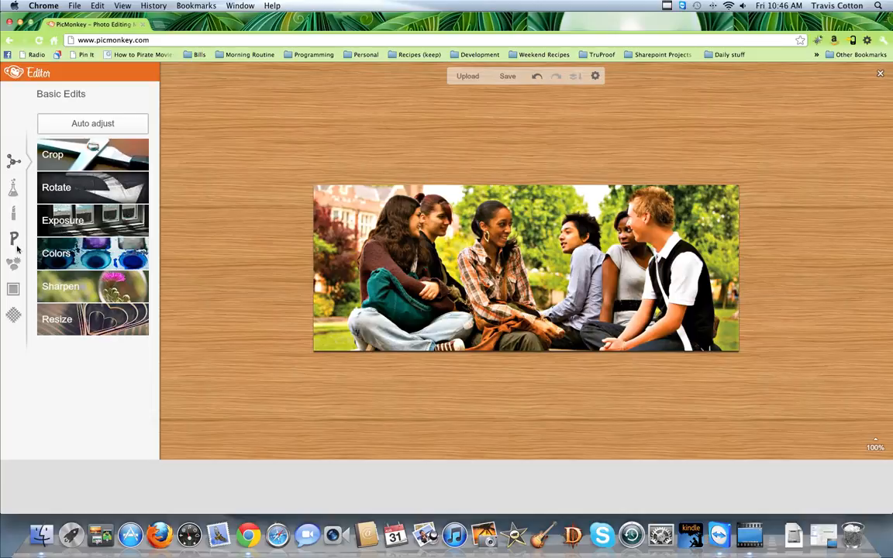
Step: Preview the Dusk and Urbane effects on the cropped photo, cancelling each one
left_click(12, 190)
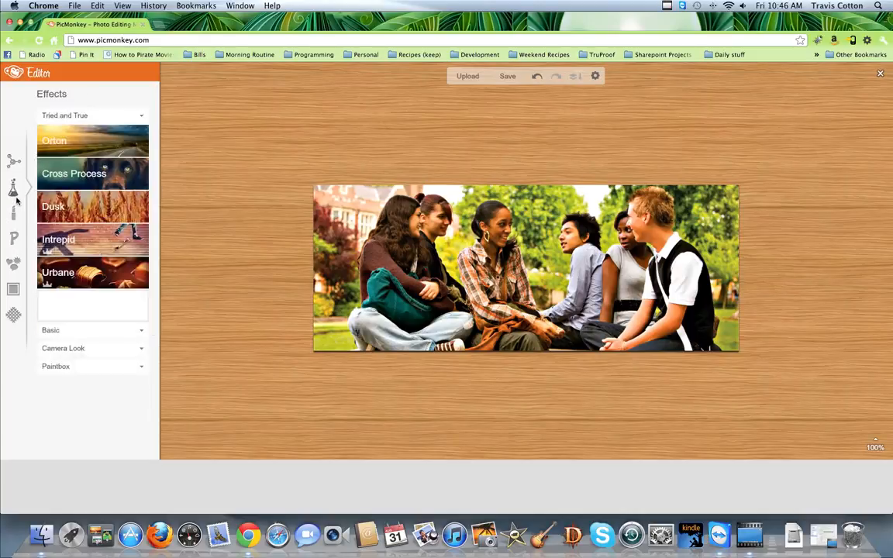
left_click(83, 213)
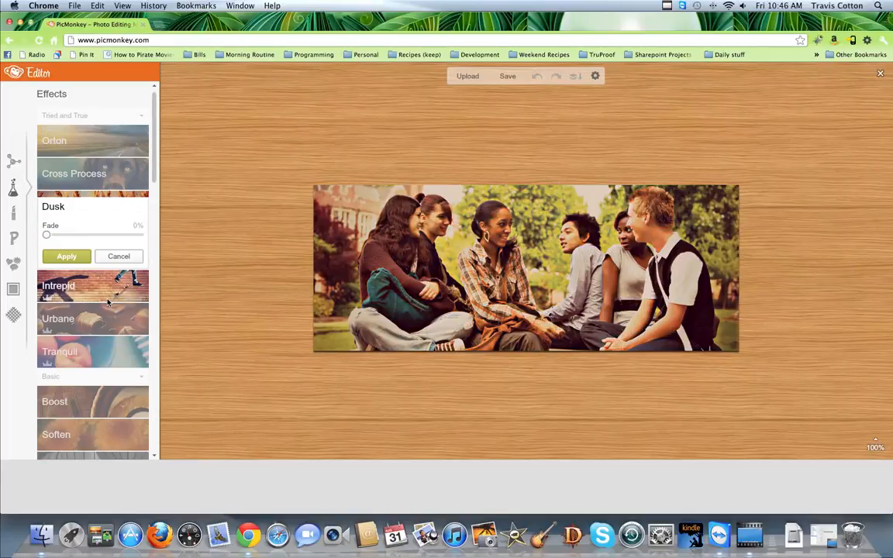
left_click(118, 256)
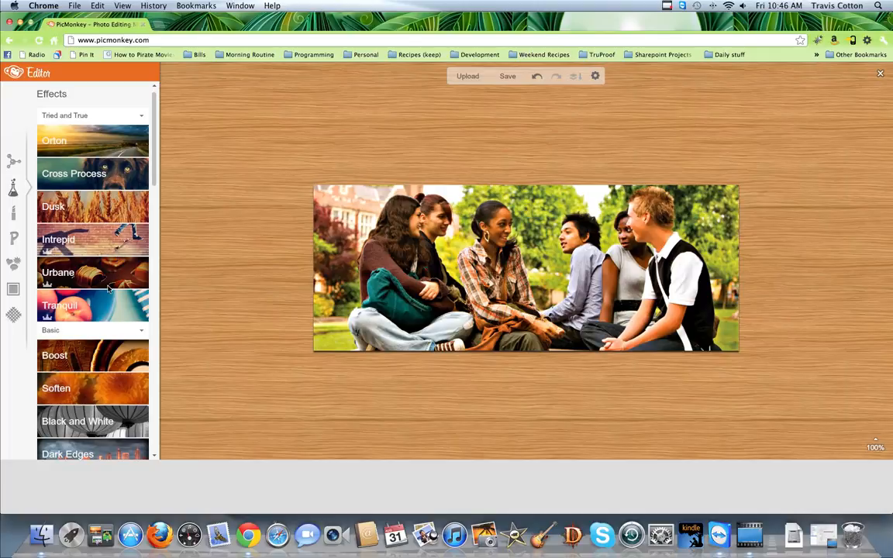
left_click(103, 279)
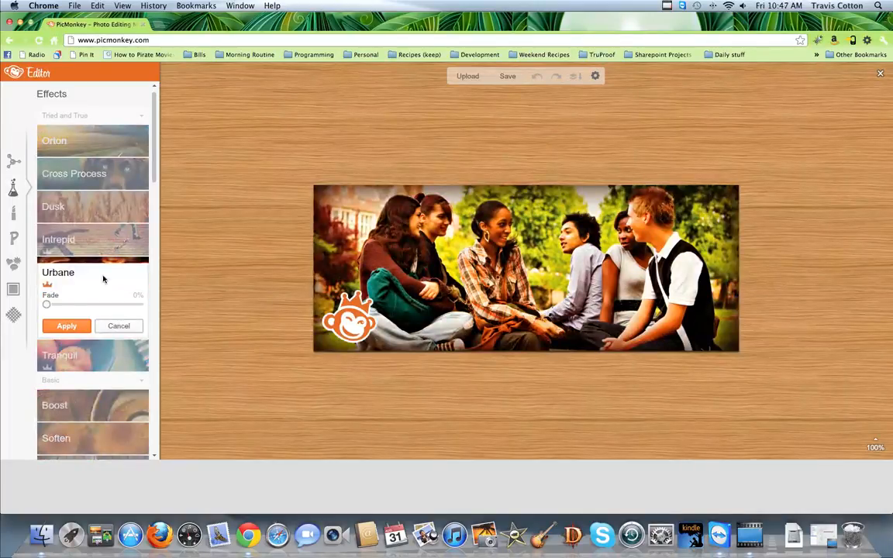
left_click(116, 326)
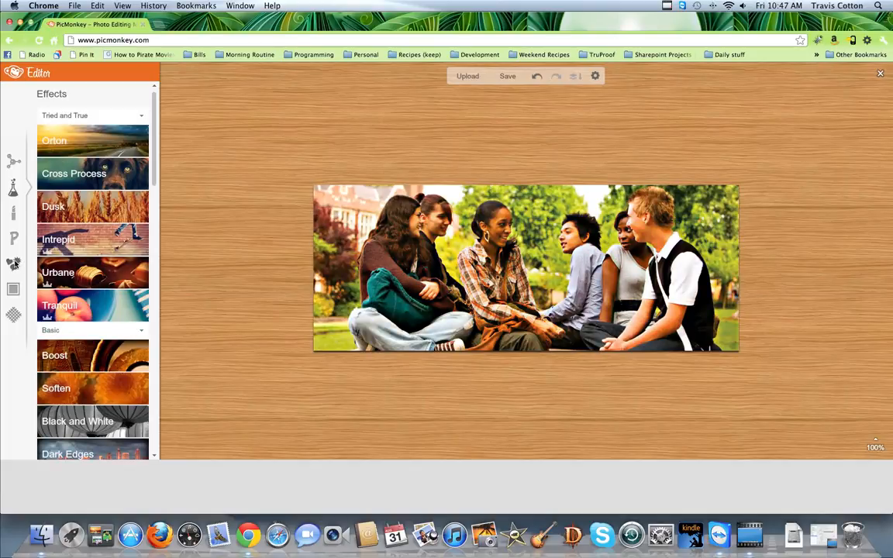
Step: Try a basic eight-pointed star overlay on the photo, look through the other overlay categories, and delete the star
left_click(13, 263)
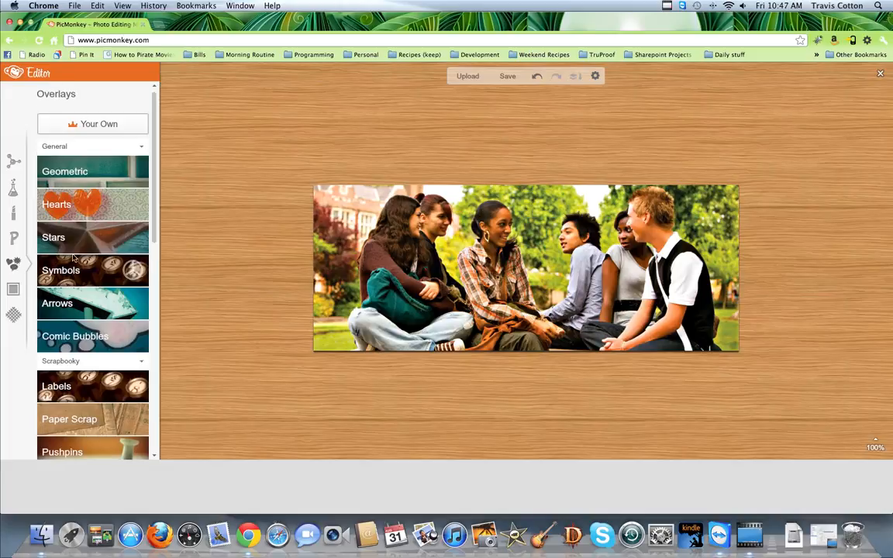
left_click(90, 237)
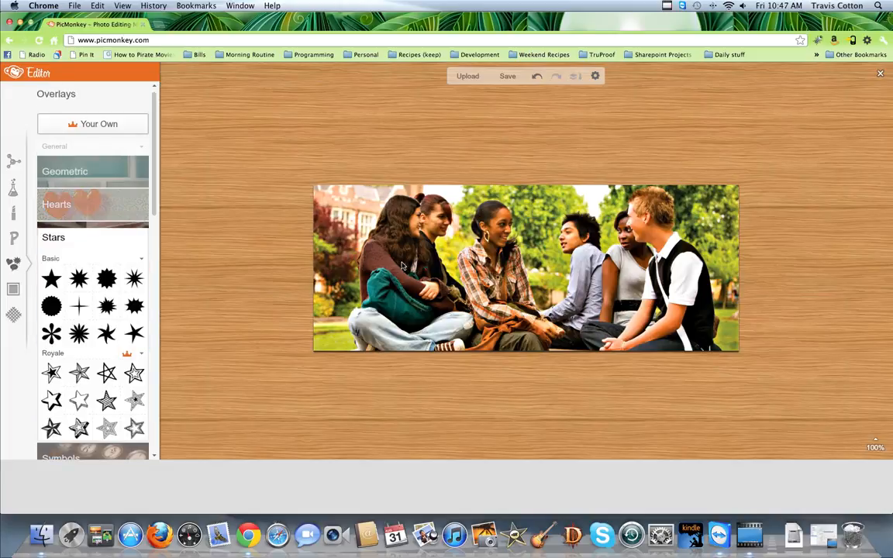
left_click(132, 276)
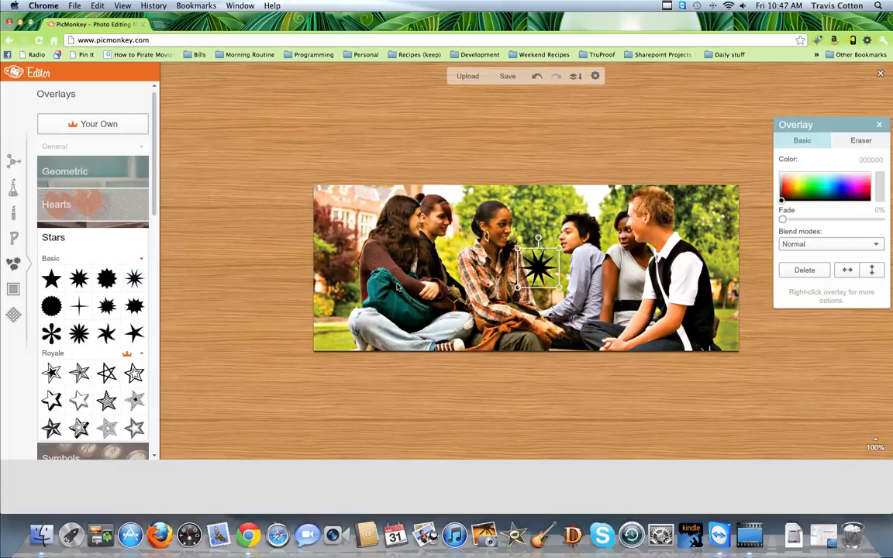
scroll(109, 281, "down", 10)
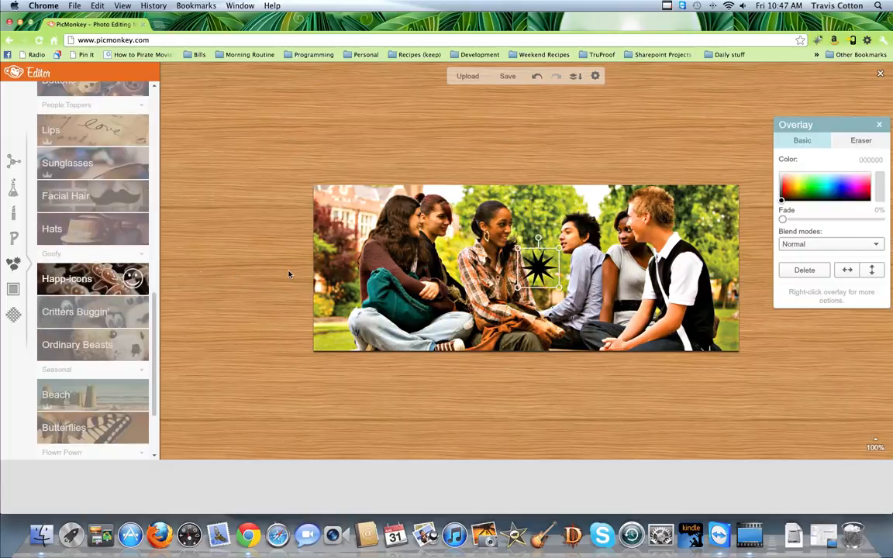
left_click(803, 269)
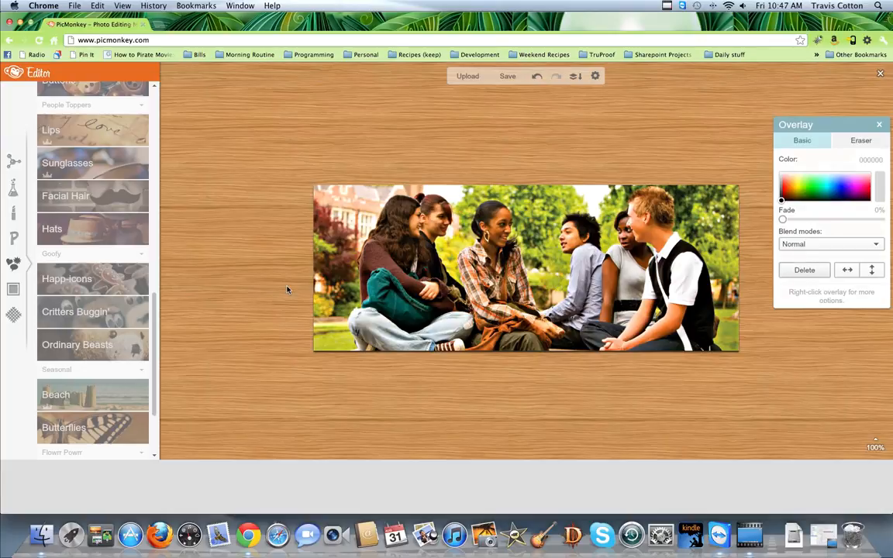
Step: Look at the text fonts, preview the Simple Edge frame on the photo, and return to the effects without applying it
left_click(14, 238)
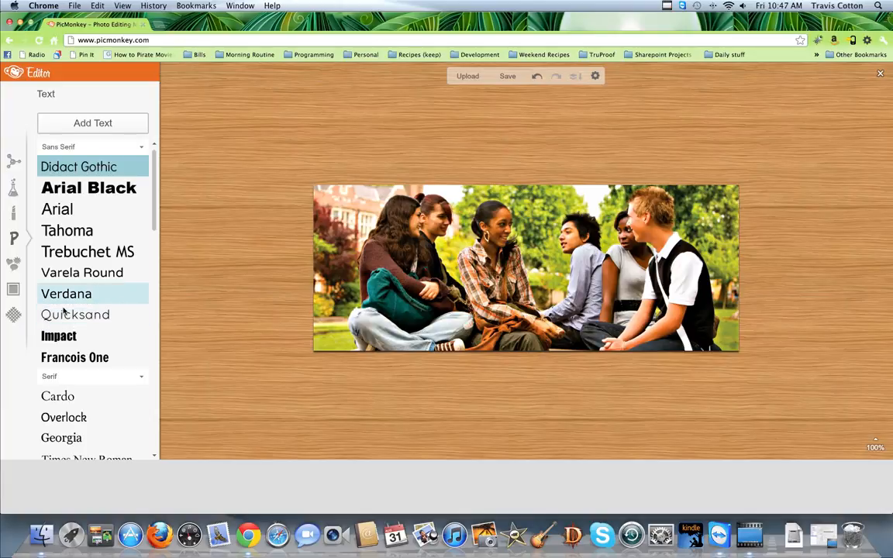
left_click(18, 313)
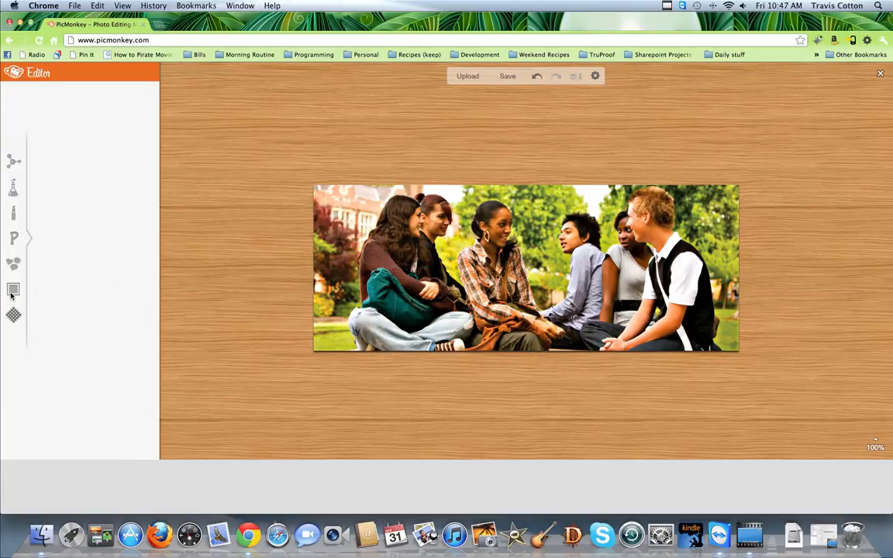
left_click(12, 291)
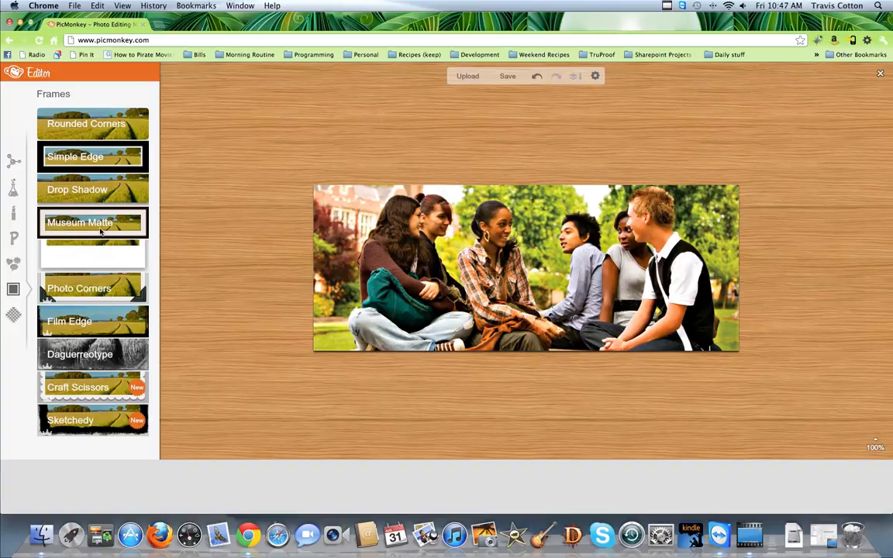
left_click(78, 156)
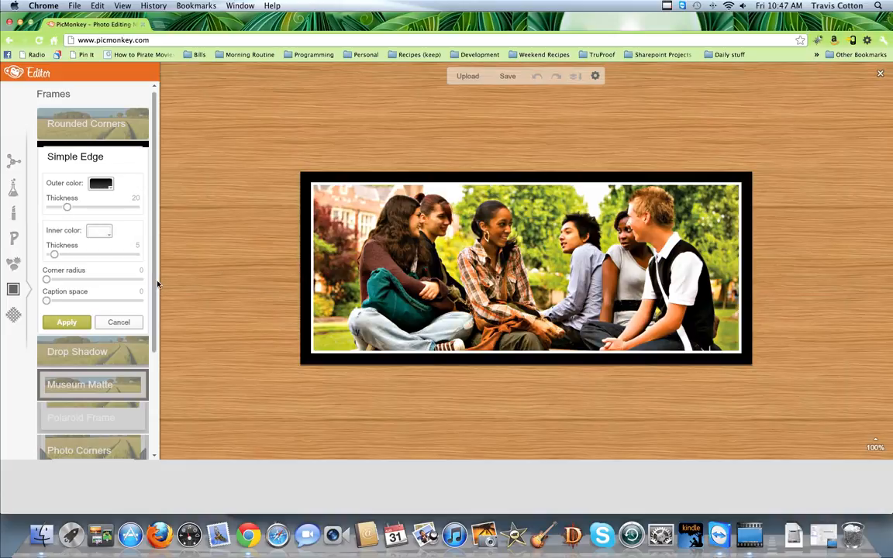
left_click(13, 191)
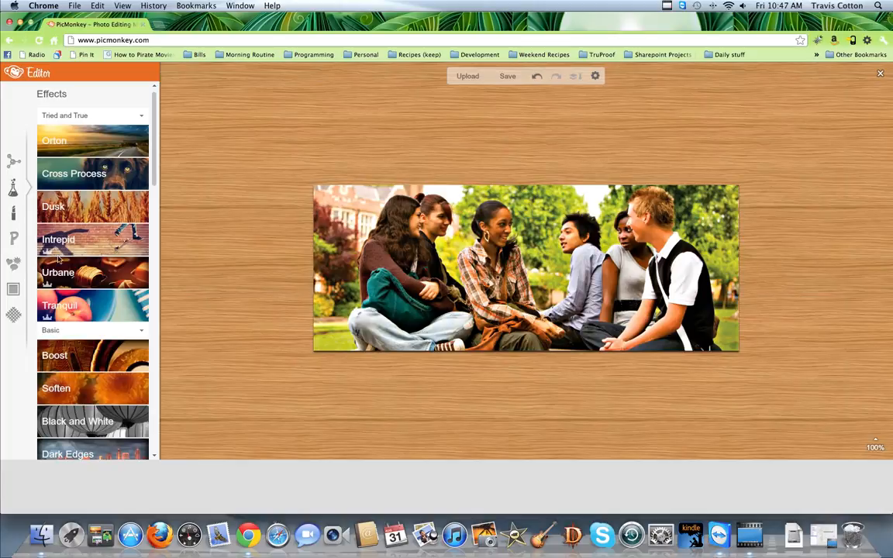